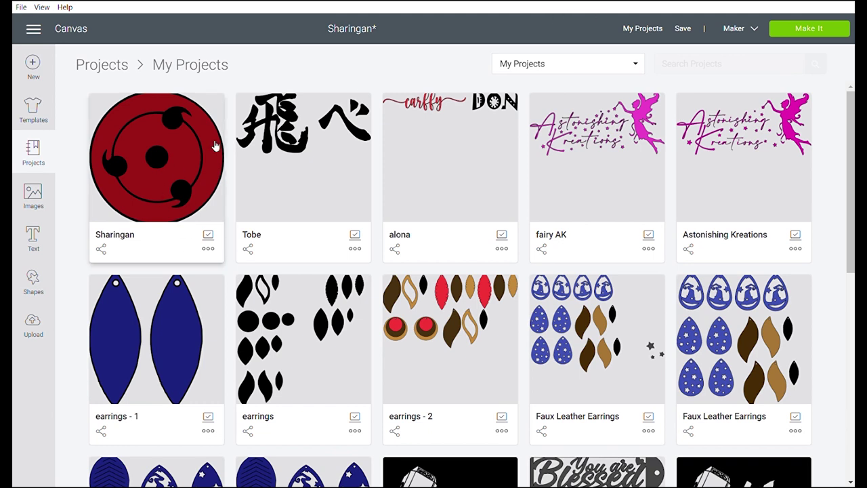
- Reopen the saved Sharingan project from its thumbnail and load it onto the canvas with Customize
left_click(171, 185)
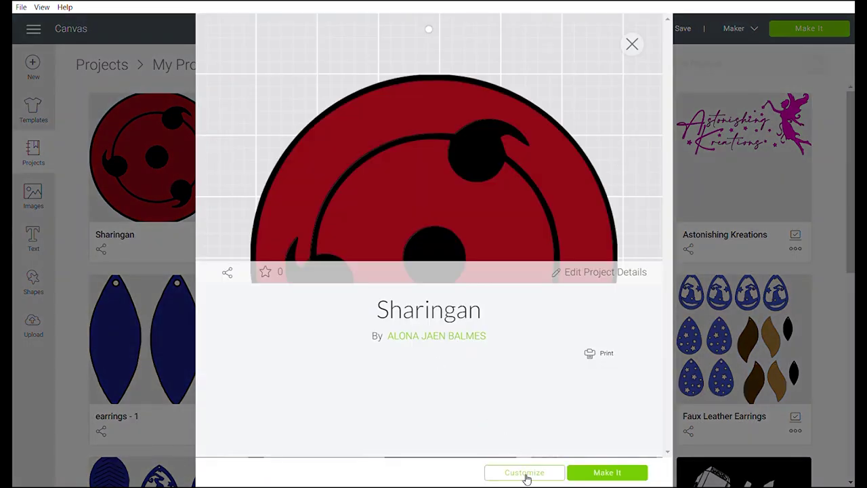
left_click(527, 470)
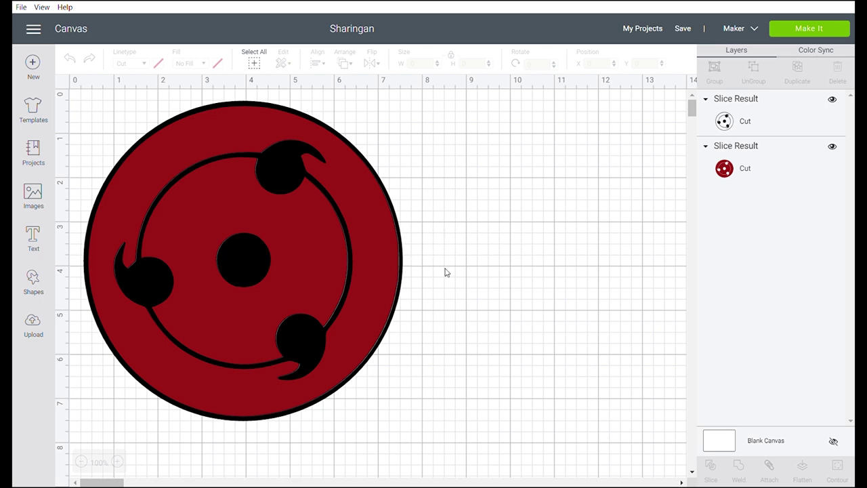
- Zoom out and insert two recently uploaded cloud images, big1 and big2, onto the canvas
left_click(80, 462)
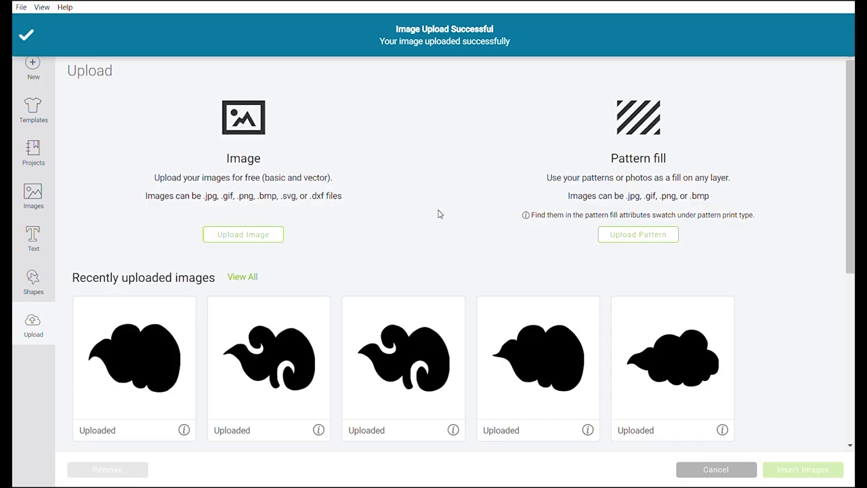
scroll(439, 213, "down", 1)
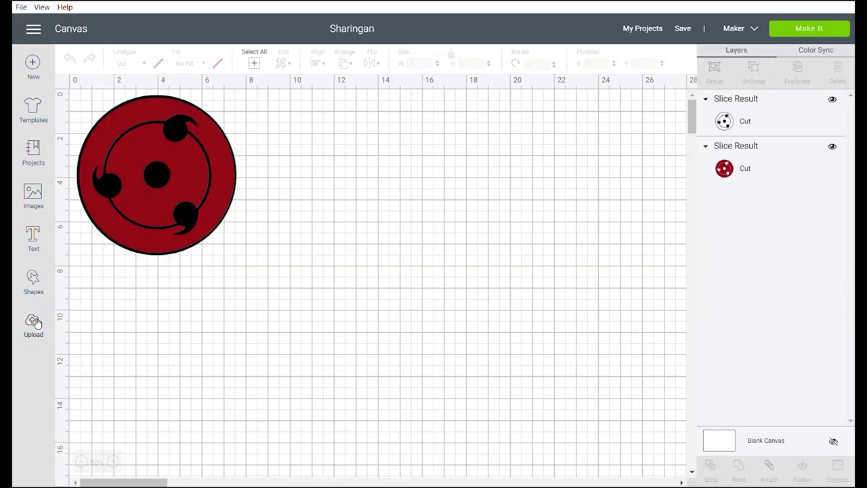
left_click(33, 325)
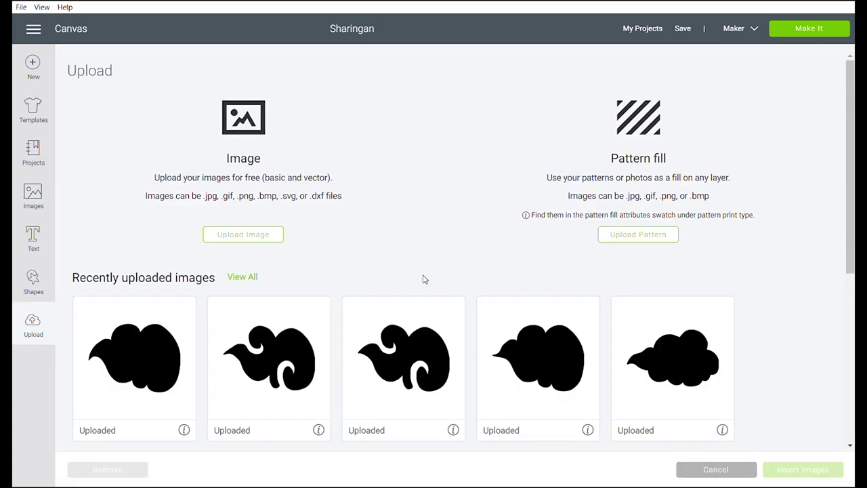
scroll(572, 315, "down", 3)
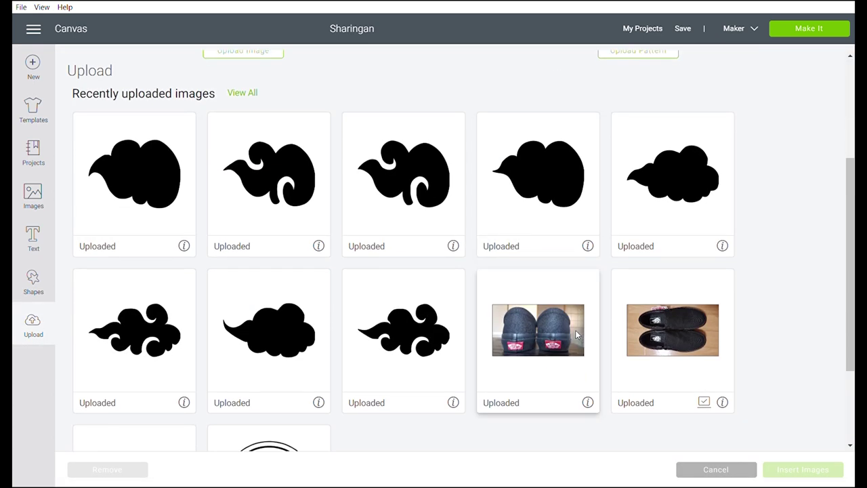
left_click(398, 362)
left_click(329, 359)
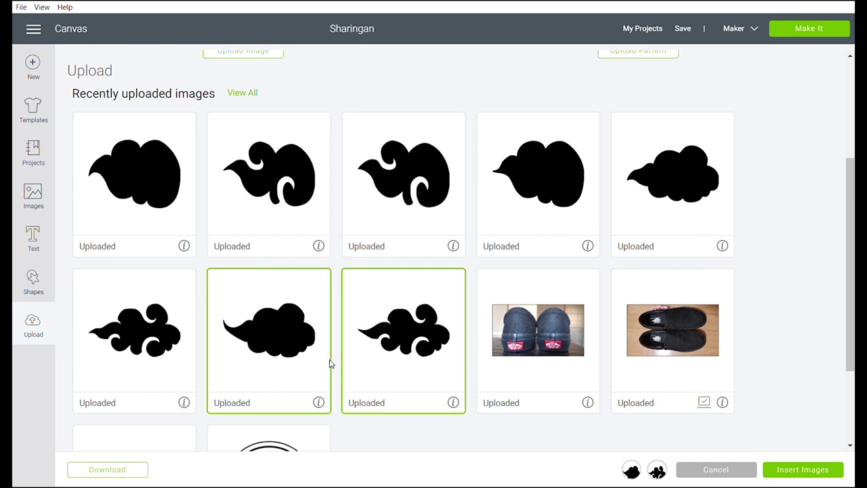
left_click(817, 474)
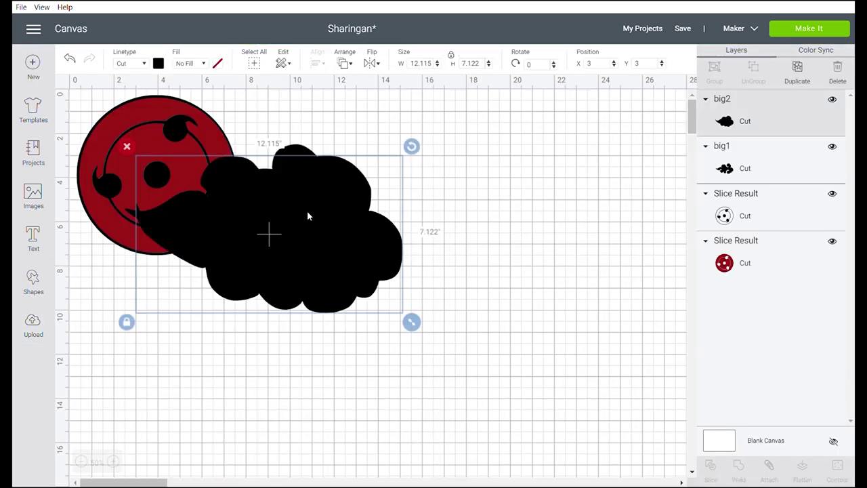
- Colour the smaller cloud big1 dark red and the large cloud big2 white
left_click(158, 64)
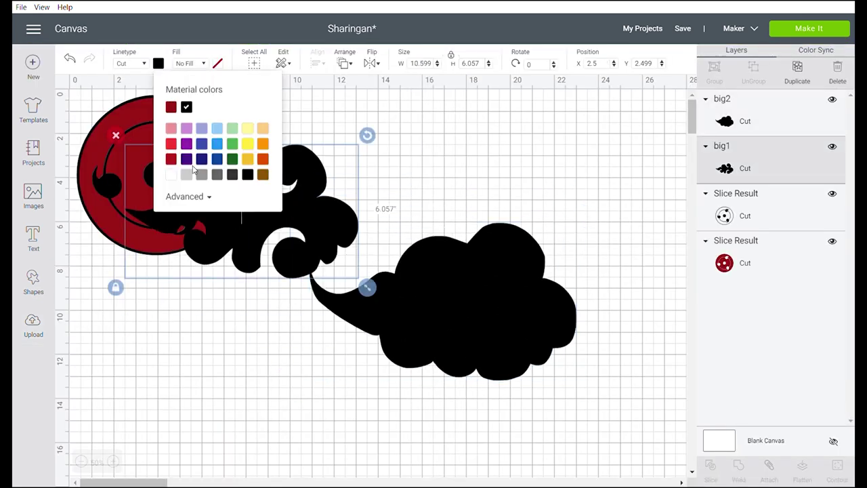
left_click(173, 159)
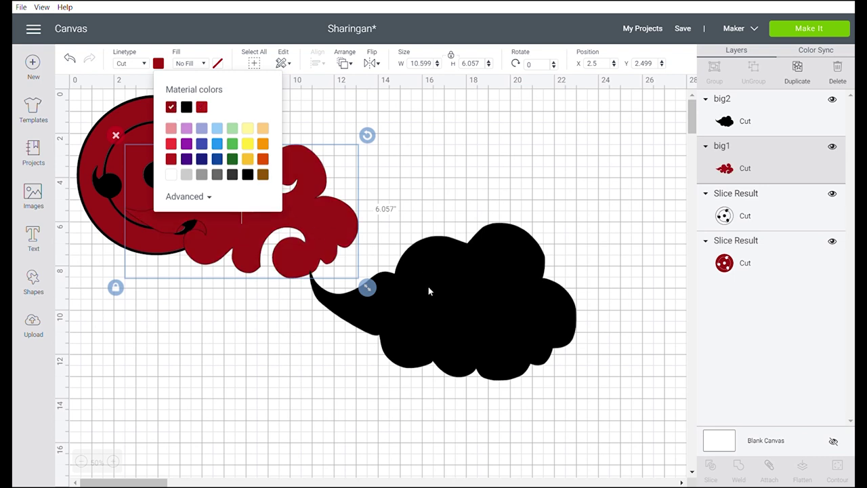
left_click(428, 291)
left_click(157, 65)
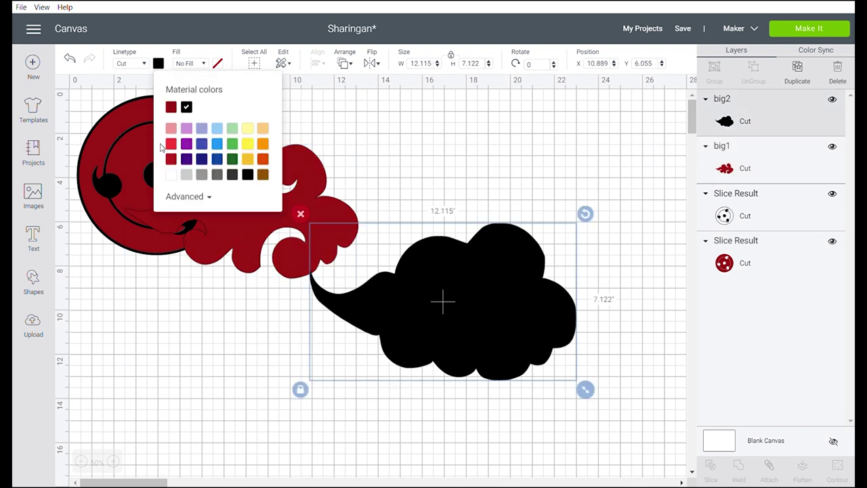
left_click(171, 175)
- Stack the red cloud onto the white cloud and select both together
left_click_drag(332, 231, 551, 332)
left_click_drag(613, 426, 307, 194)
left_click(330, 75)
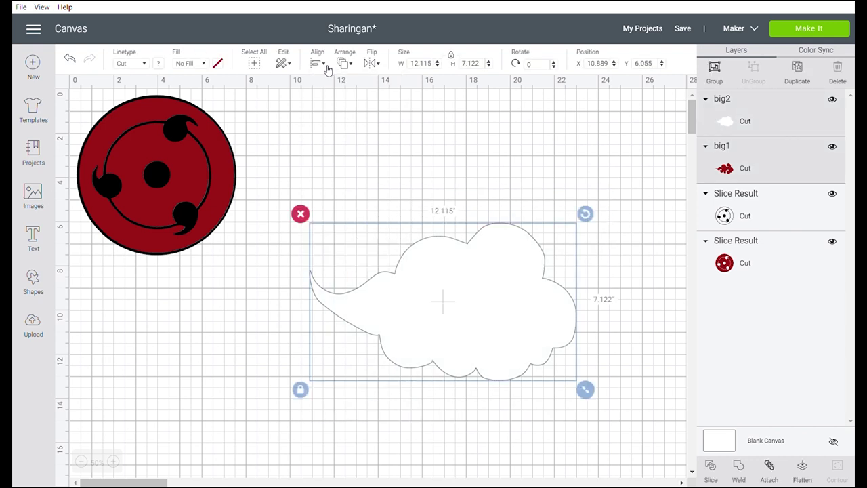
left_click(327, 70)
left_click(357, 169)
- Send the white cloud behind the red one and centre the red cloud within the outline
left_click(605, 248)
left_click(502, 306)
right_click(502, 305)
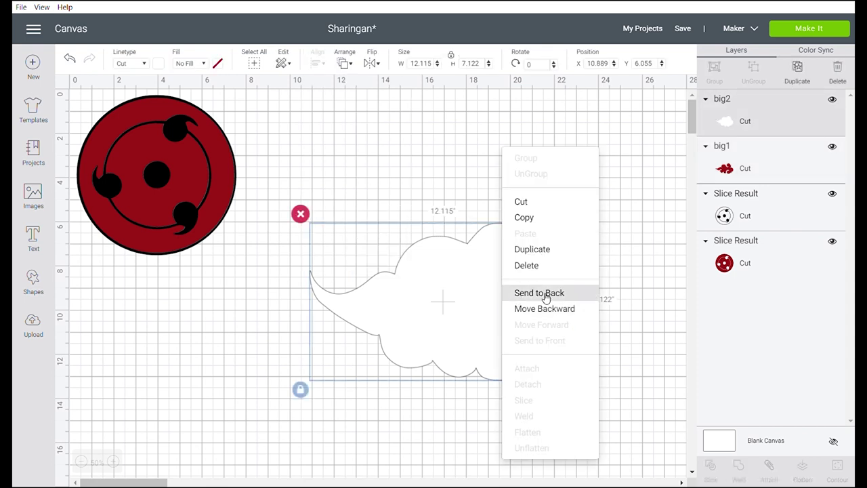
left_click(551, 296)
left_click(599, 244)
left_click(493, 300)
left_click_drag(493, 301, 489, 309)
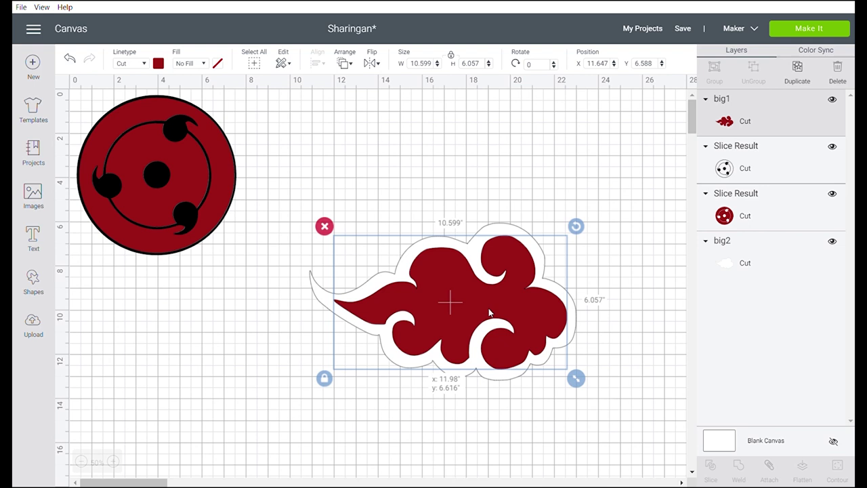
- Move the layered red-and-white cloud up beside the Sharingan
left_click_drag(602, 402, 230, 219)
left_click_drag(614, 379, 359, 256)
left_click_drag(475, 296, 433, 192)
left_click(512, 351)
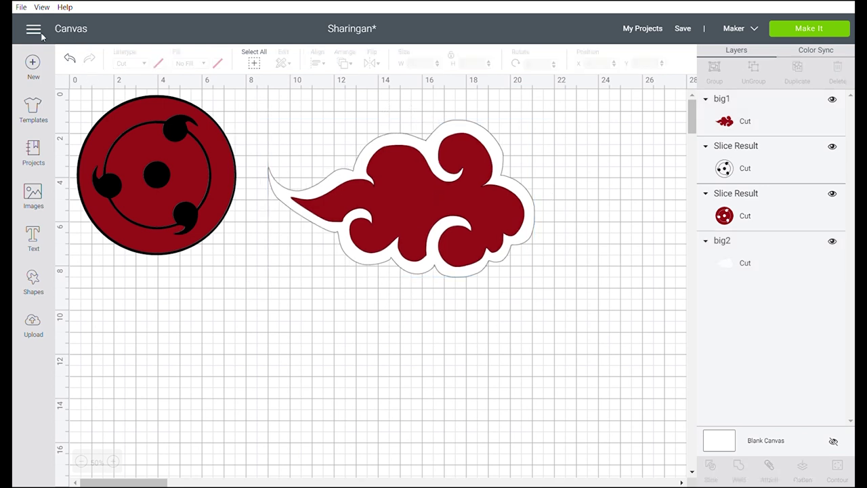
- Insert another uploaded cloud image and move it up beside the first cloud
left_click(29, 334)
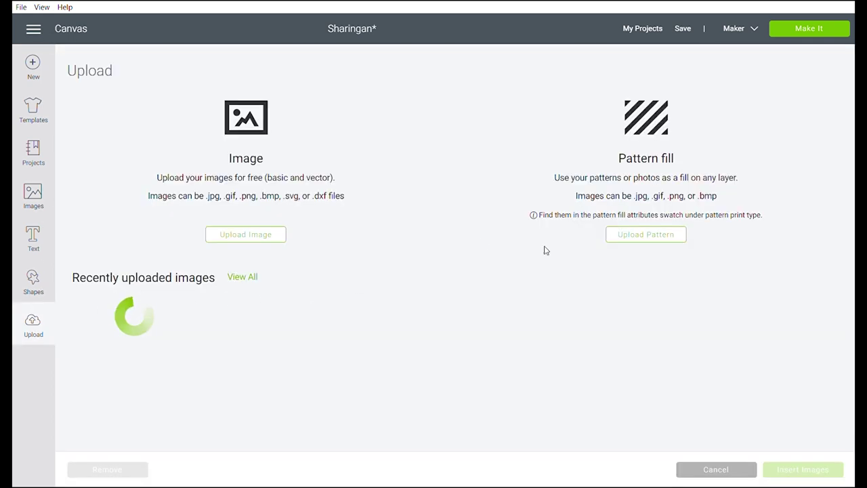
scroll(508, 267, "down", 2)
scroll(508, 270, "down", 2)
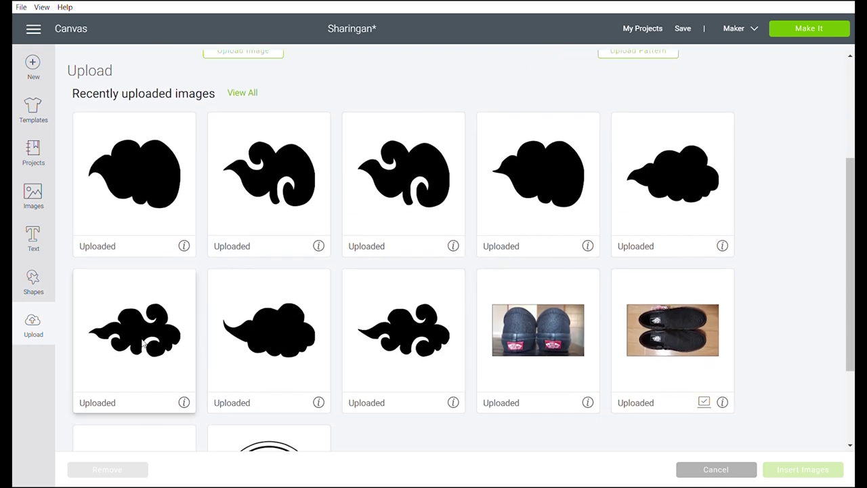
left_click(667, 200)
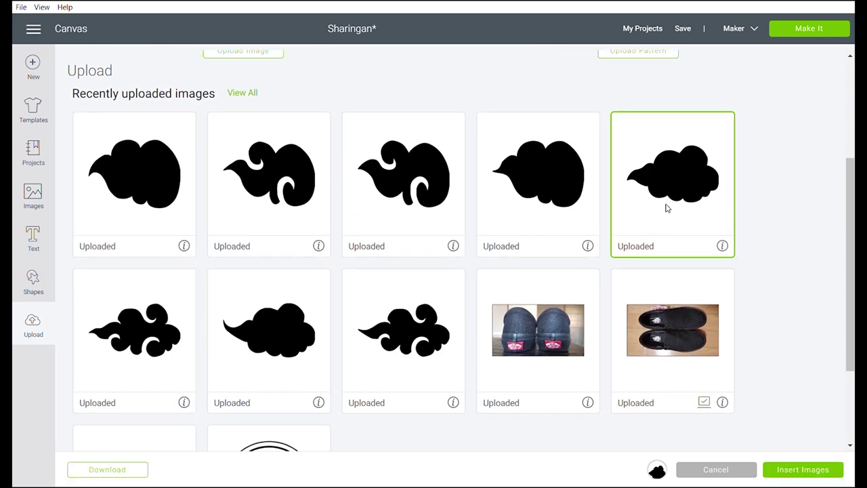
left_click(803, 469)
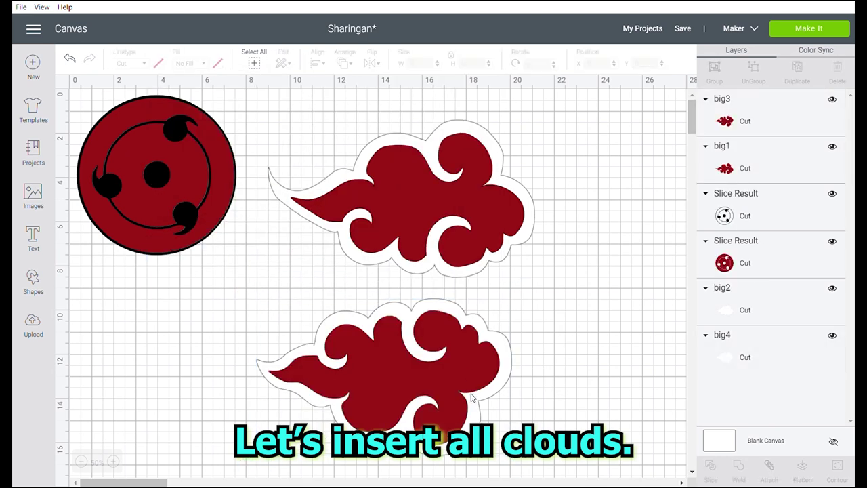
left_click_drag(441, 359, 705, 193)
key("ctrl+minus")
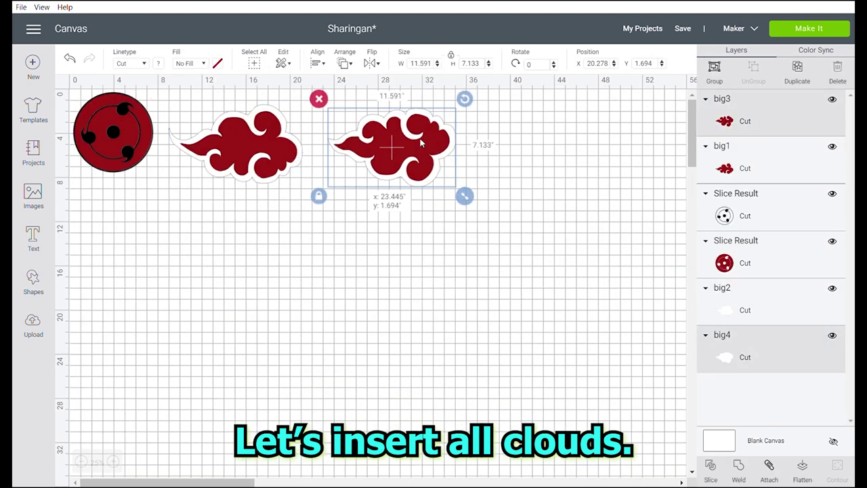
- Fit the small red cloud over its white backing and move the pair up beside the others
left_click(33, 325)
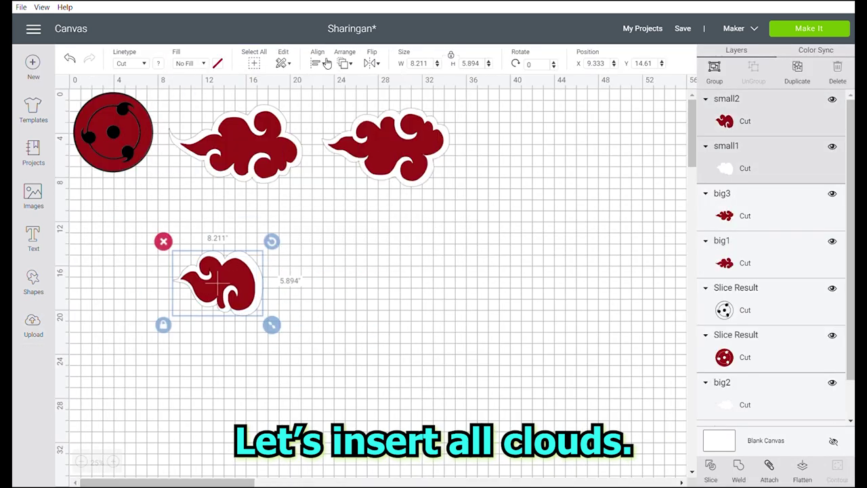
left_click_drag(229, 292, 218, 300)
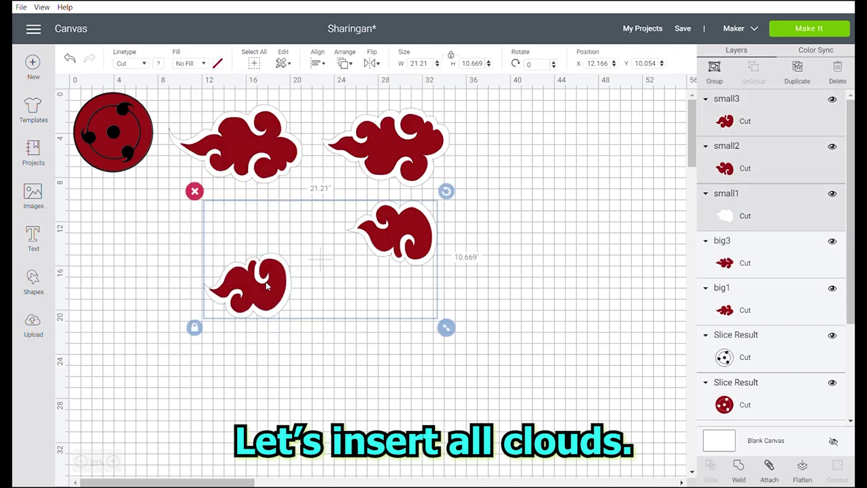
left_click_drag(305, 265, 216, 336)
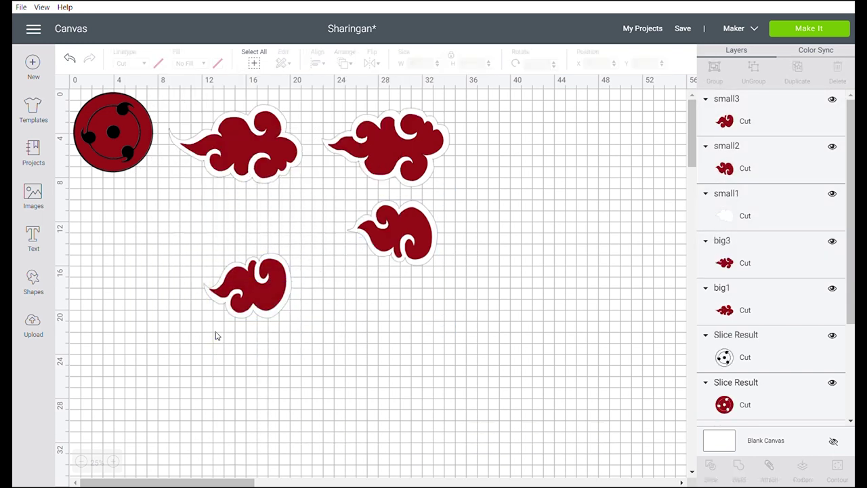
left_click(269, 304)
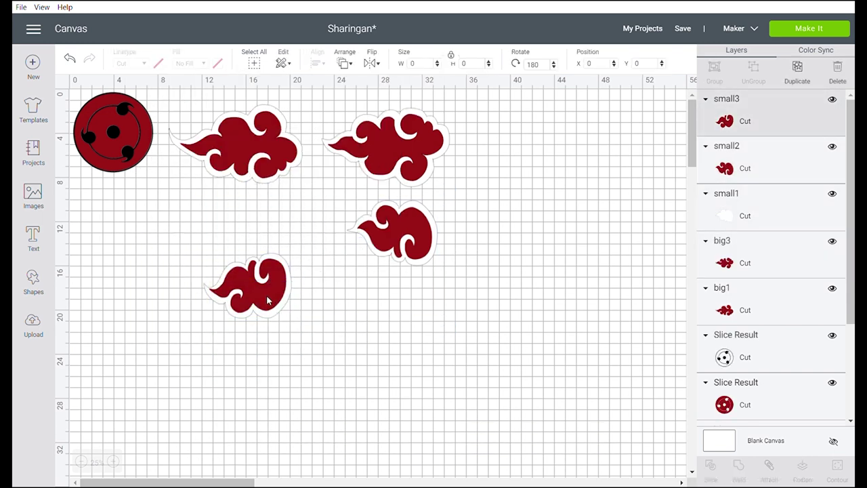
left_click(341, 305)
left_click_drag(308, 339, 172, 246)
left_click_drag(242, 282, 280, 217)
left_click(453, 208)
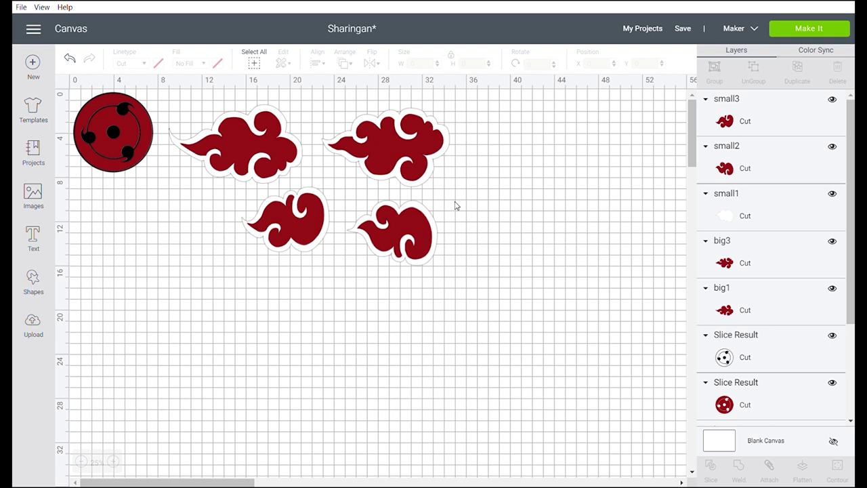
- Insert the uploaded top-down shoe photo and move it below the clouds
left_click(34, 325)
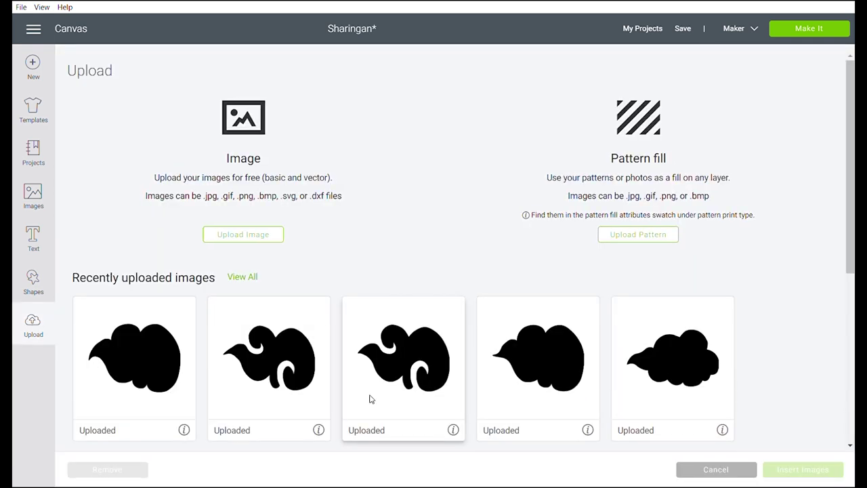
scroll(508, 291, "down", 3)
scroll(505, 291, "down", 3)
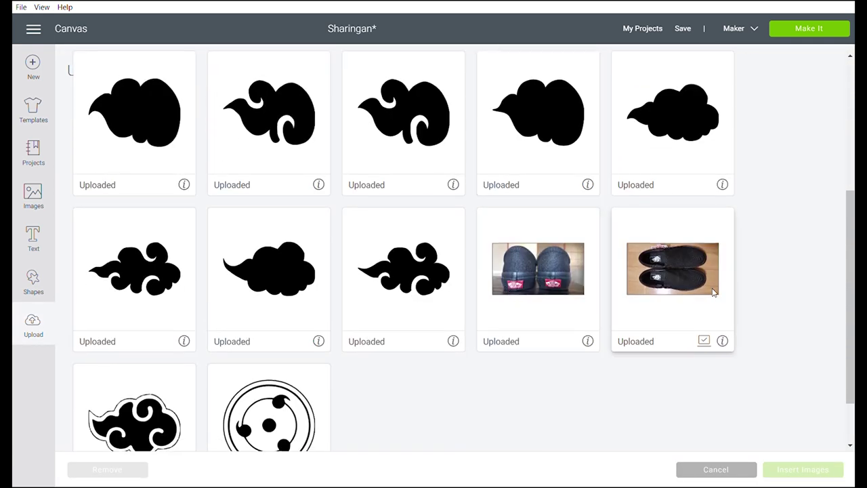
left_click(713, 288)
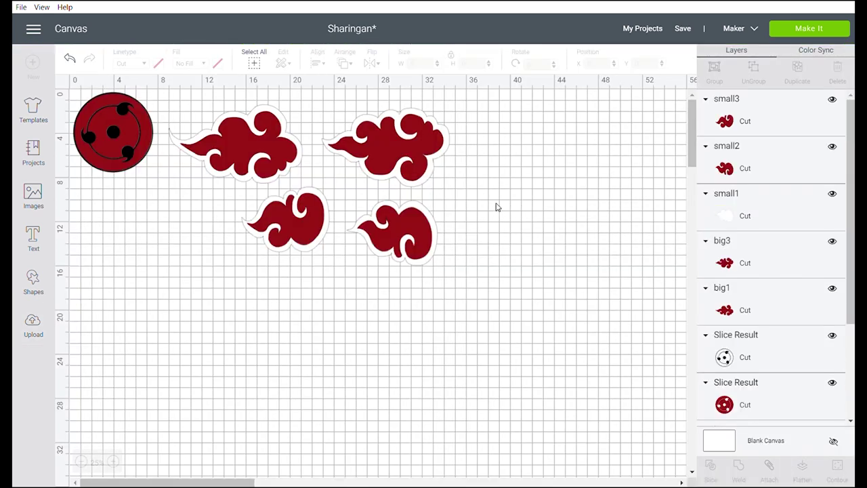
left_click(507, 310)
left_click_drag(337, 330, 338, 379)
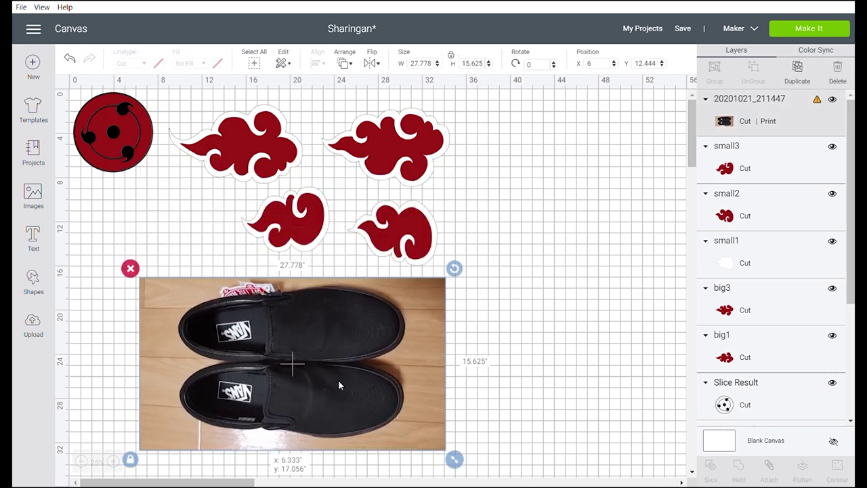
- Crop the shoe photo by slicing it with a Square and deleting the unwanted pieces
left_click(33, 282)
left_click(88, 135)
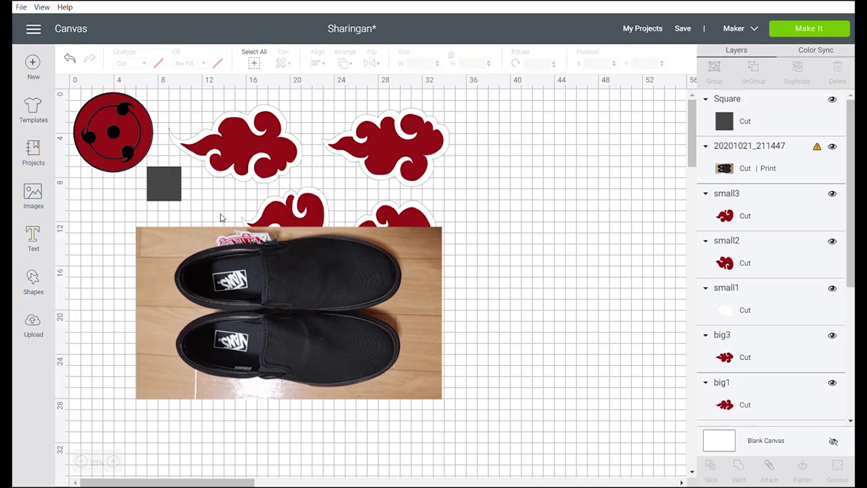
left_click_drag(164, 183, 507, 368)
left_click(271, 339, "shift")
left_click(711, 467)
key("Delete")
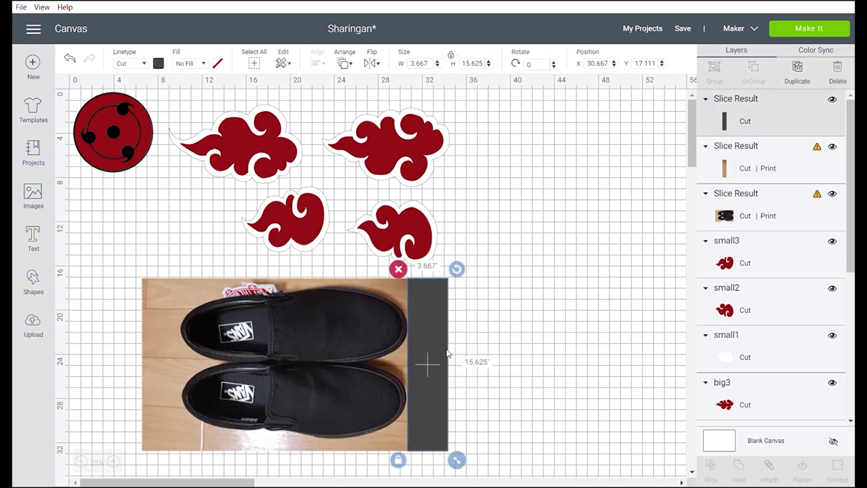
- Try a second Square along the photo's edge, then undo the extra square and slice
left_click(33, 281)
left_click(81, 194)
left_click_drag(172, 187, 220, 304)
left_click_drag(315, 373, 288, 473)
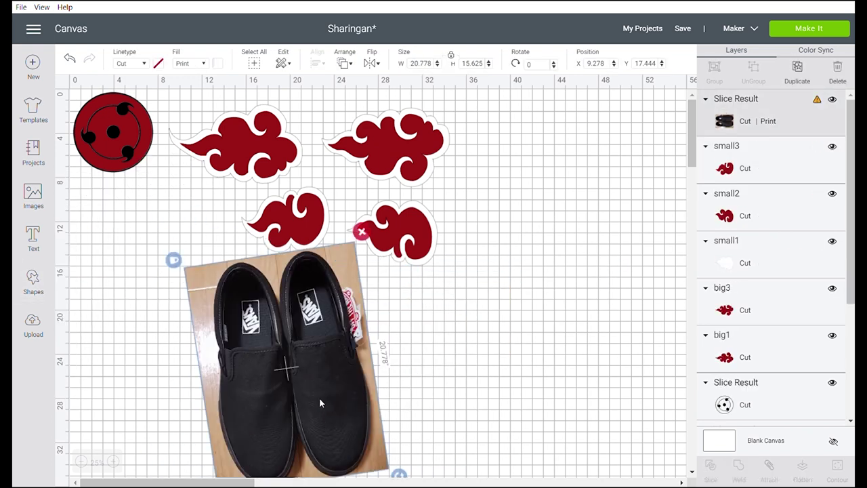
left_click(372, 368)
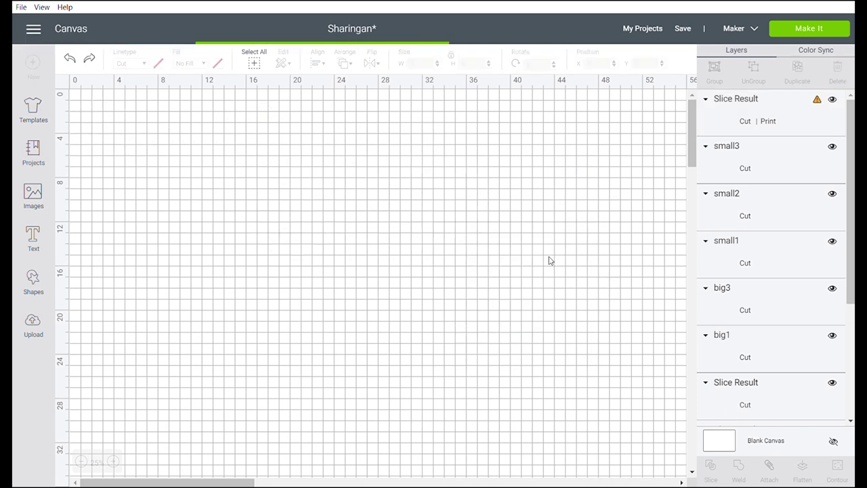
- Resize the shoe photo to height 10 (7.545 × 10 in) and move it beside the clouds
left_click(298, 364)
left_click_drag(303, 366, 436, 275)
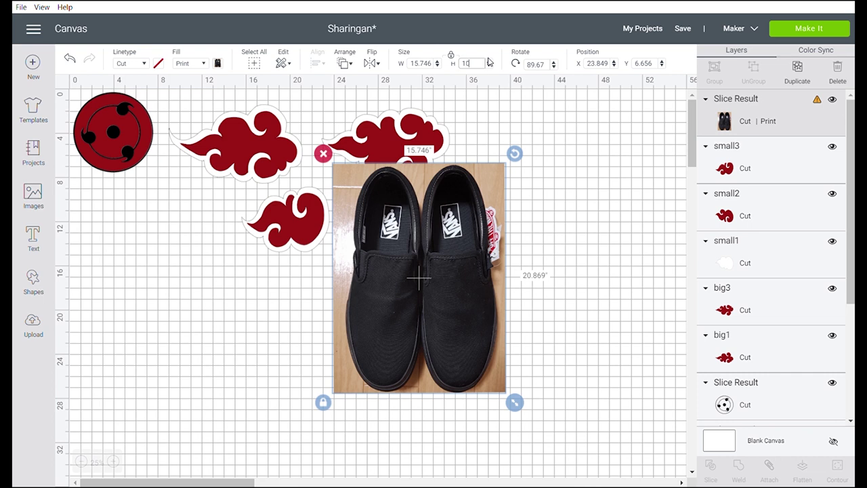
key("Return")
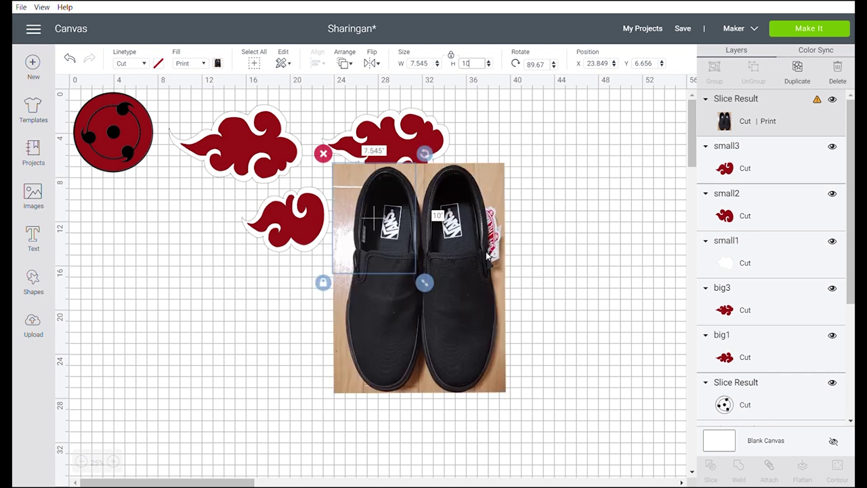
left_click(486, 256)
left_click_drag(378, 236, 121, 171)
- Bring in the rear-view shoe photo and place a Square below it
left_click(33, 325)
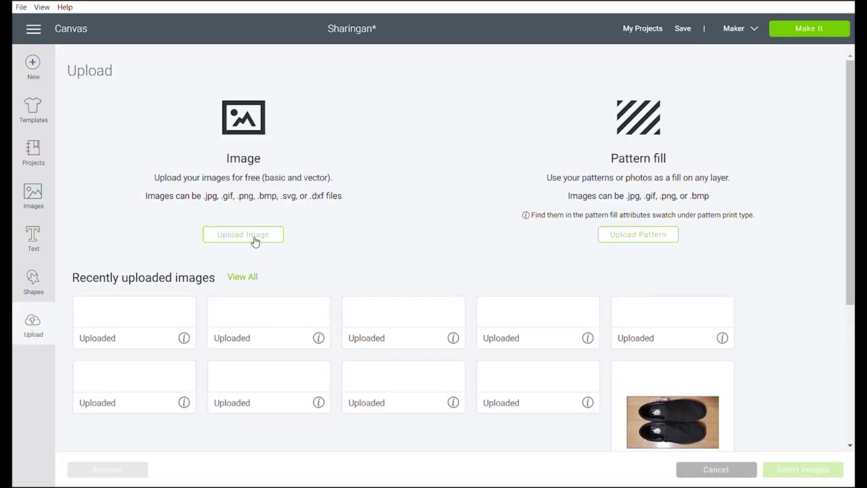
scroll(339, 349, "down", 1)
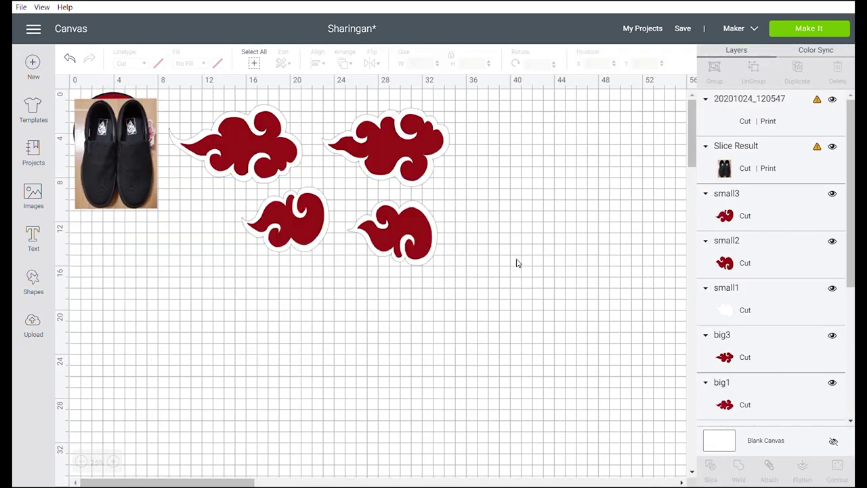
left_click(33, 282)
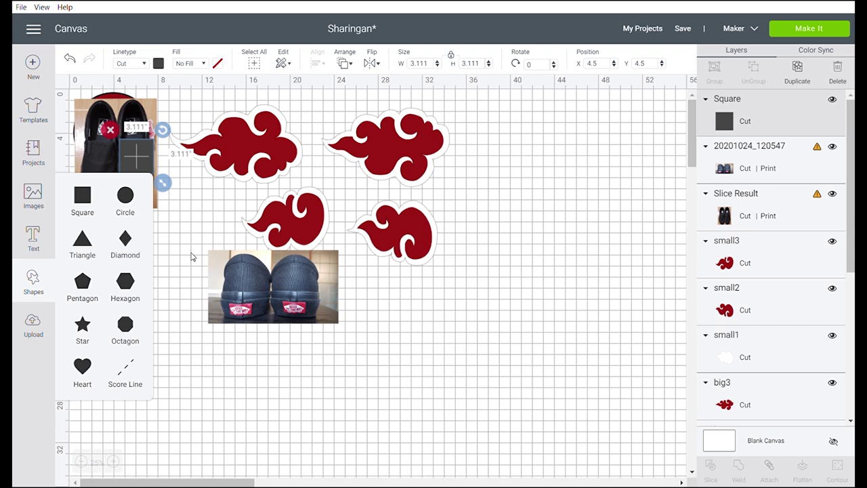
left_click(191, 257)
left_click_drag(142, 166, 227, 356)
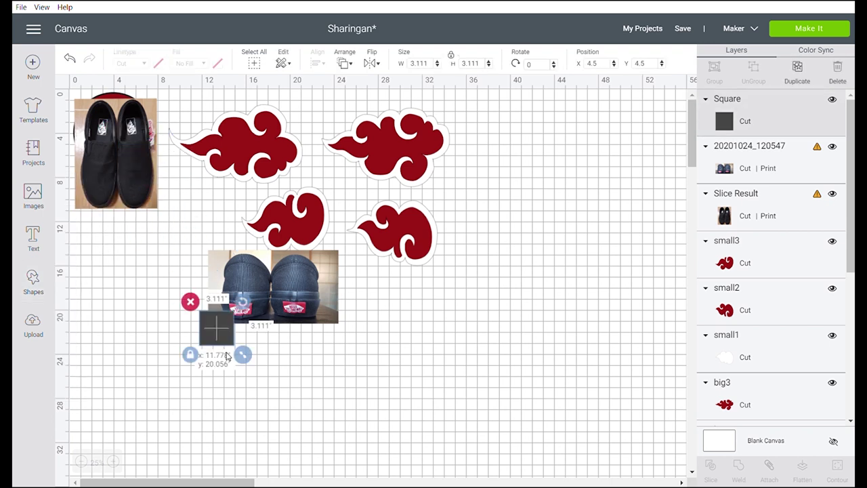
- Zoom in, stretch the Square over the photo's edge, Slice, and delete the leftover strip
left_click(113, 462)
left_click(113, 463)
scroll(630, 312, "down", 4)
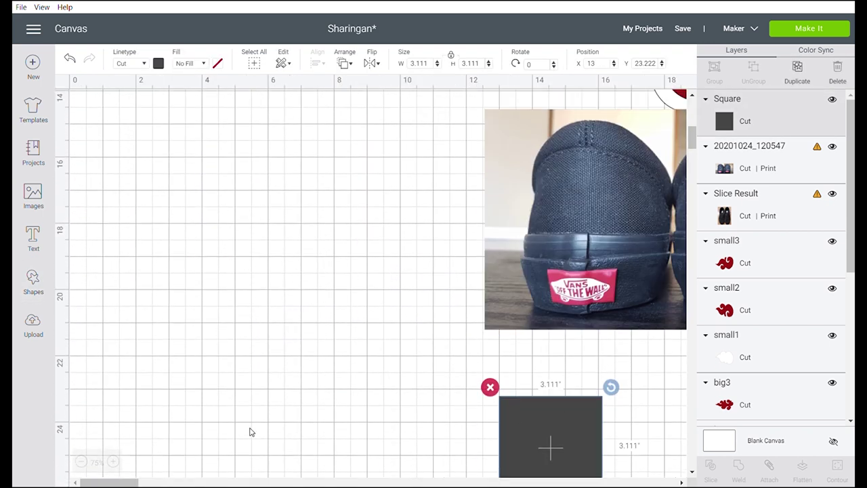
left_click_drag(101, 482, 134, 483)
left_click_drag(213, 448, 174, 352)
left_click_drag(240, 422, 558, 382)
left_click(711, 466)
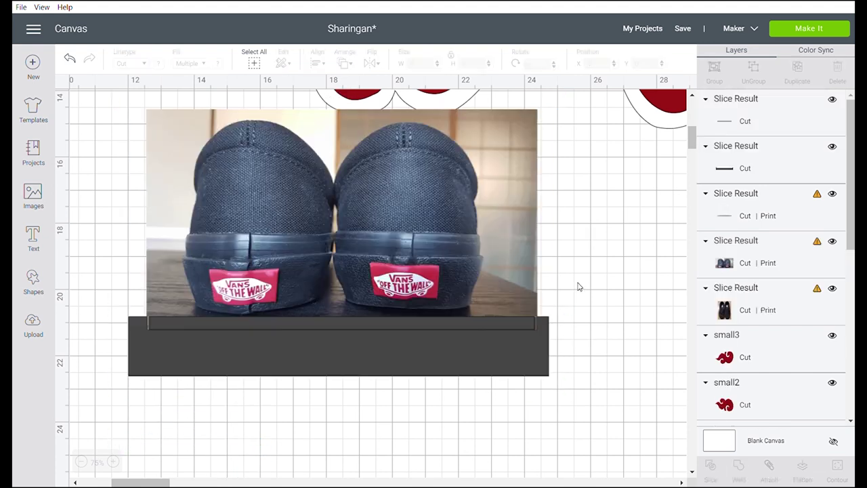
key("Delete")
- Slice off another edge of the rear-view photo with a second Square and delete the extras
left_click(33, 283)
left_click_drag(233, 251, 576, 188)
left_click(711, 467)
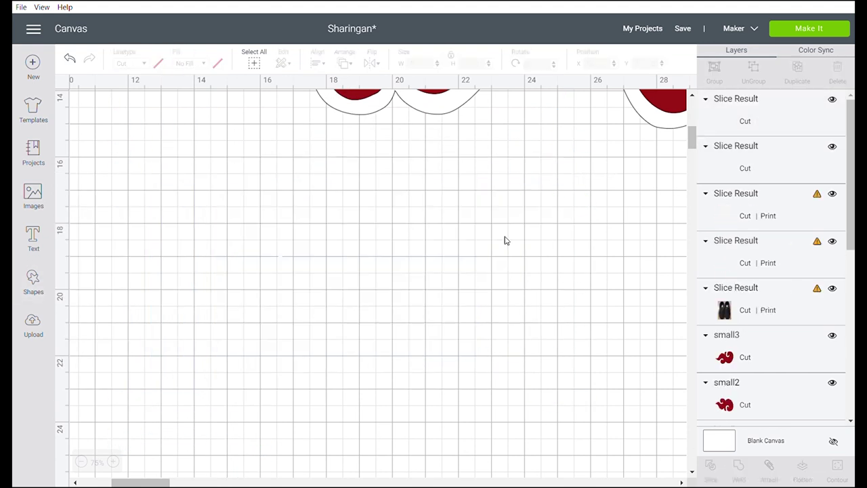
key("Delete")
left_click(406, 291)
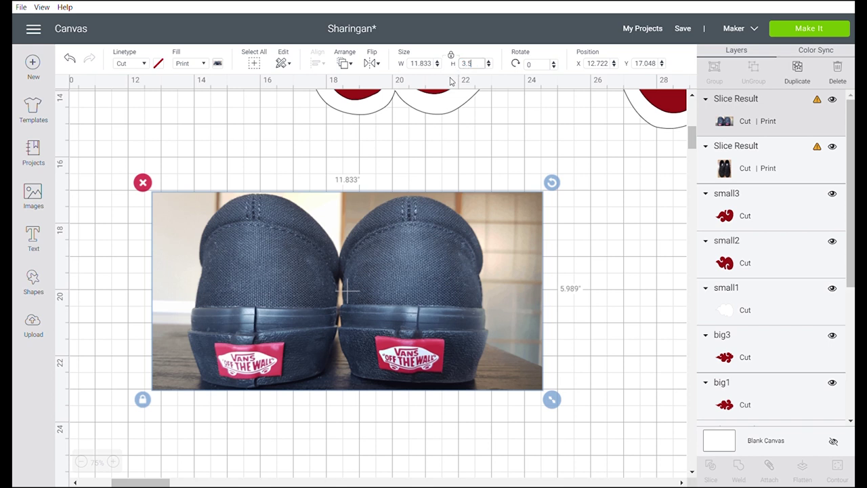
- Set the cropped rear-view photo's height to 3.5 in and zoom out
key("Return")
left_click(461, 246)
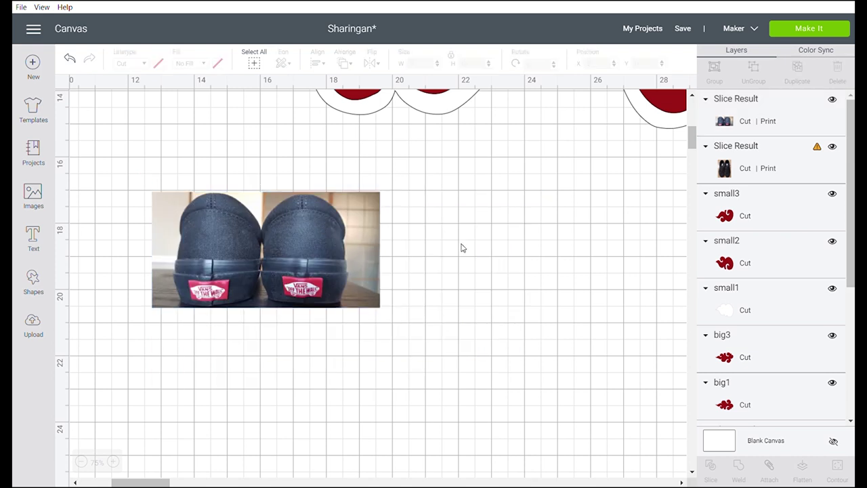
scroll(350, 284, "up", 5)
scroll(333, 405, "down", 5)
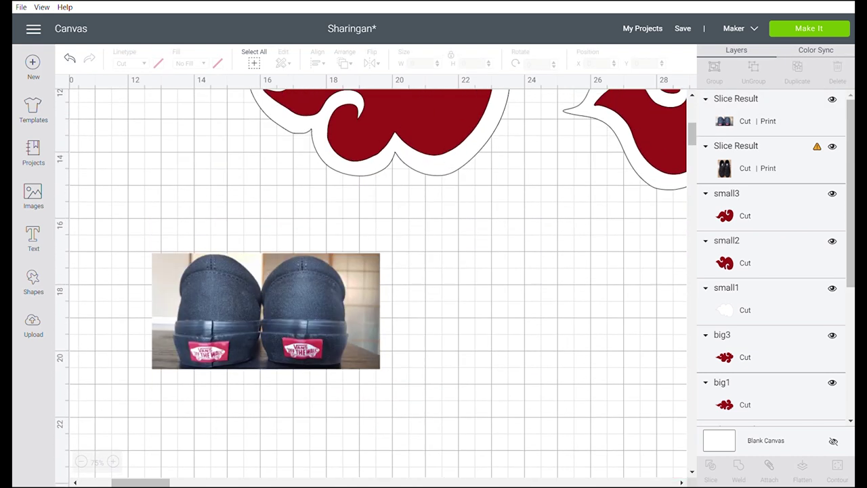
left_click(82, 462)
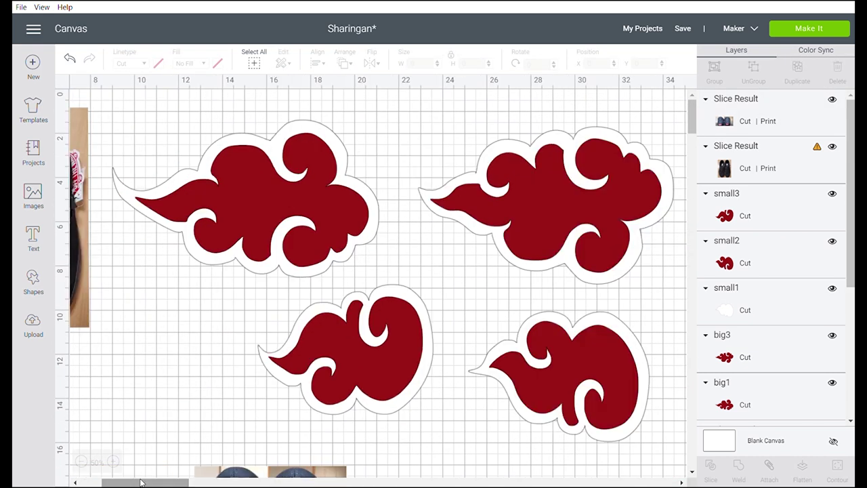
- Rearrange the rear-view and top-down shoe photos relative to the clouds
left_click_drag(248, 474, 214, 302)
scroll(380, 285, "left", 3)
left_click_drag(371, 304, 320, 135)
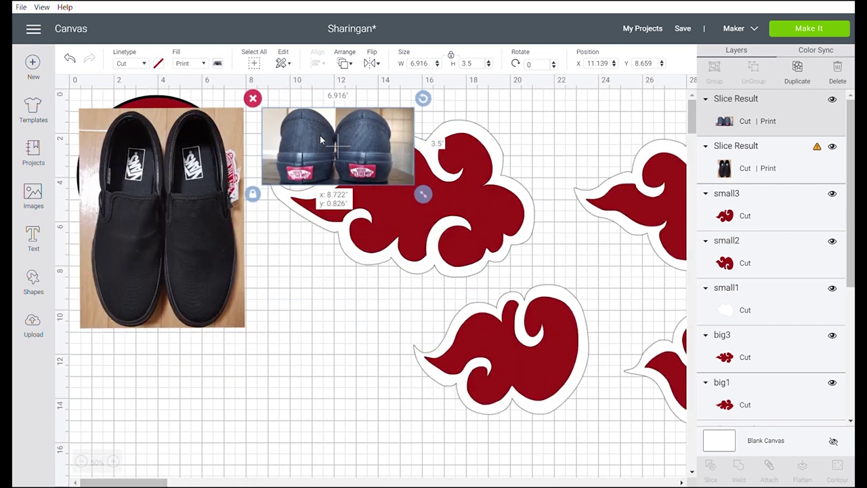
left_click_drag(206, 267, 202, 432)
left_click_drag(363, 169, 366, 296)
left_click(330, 395)
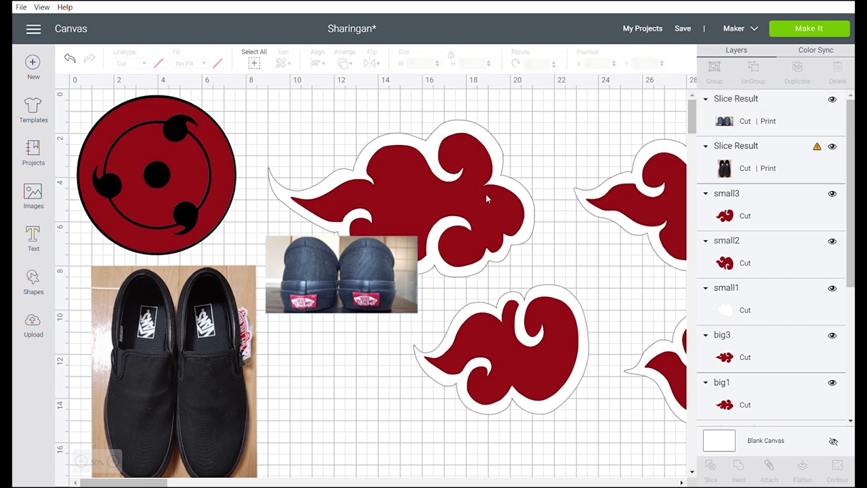
- Move the shoe-back photo to the top-left and place the Sharingan circle over the left heel
left_click(226, 245)
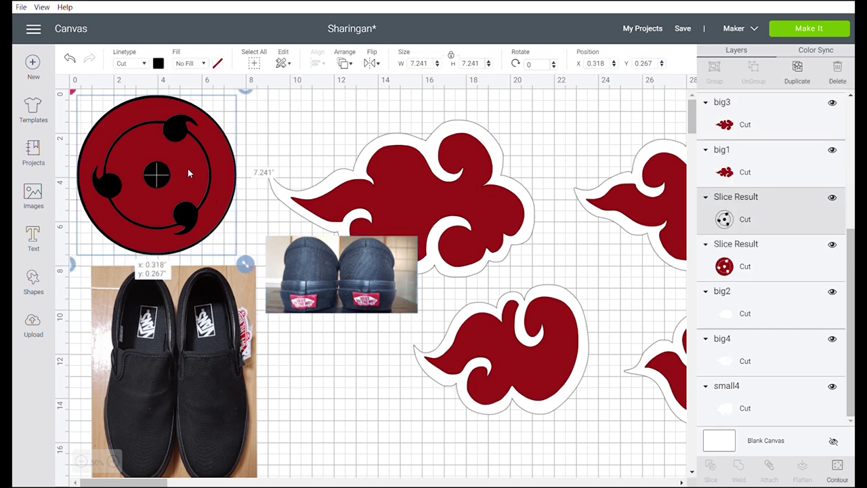
left_click_drag(188, 170, 385, 326)
key("ctrl+z")
left_click_drag(322, 272, 130, 139)
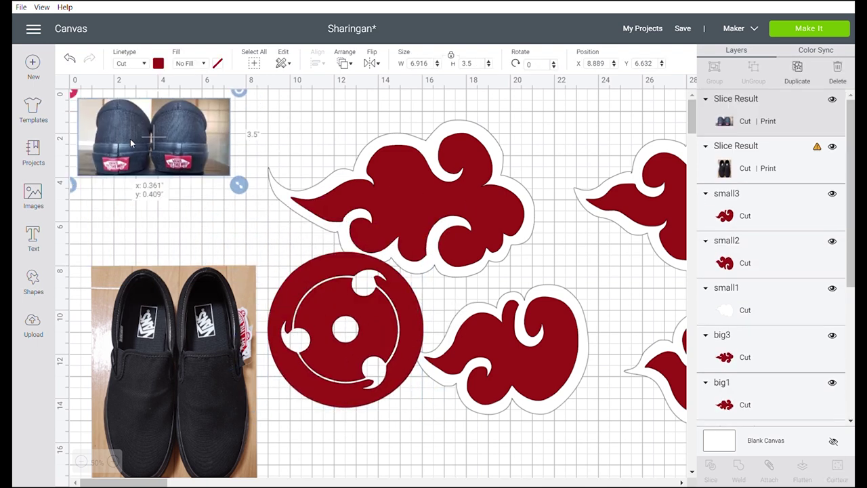
left_click(346, 318)
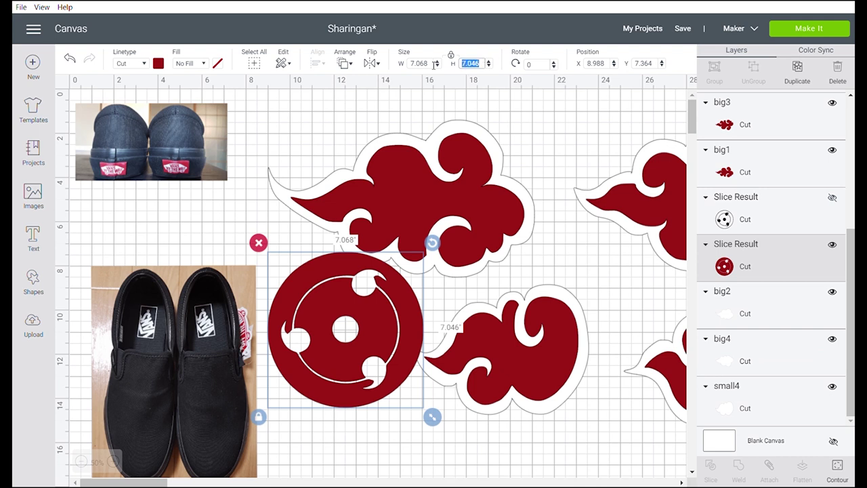
left_click_drag(281, 273, 122, 140)
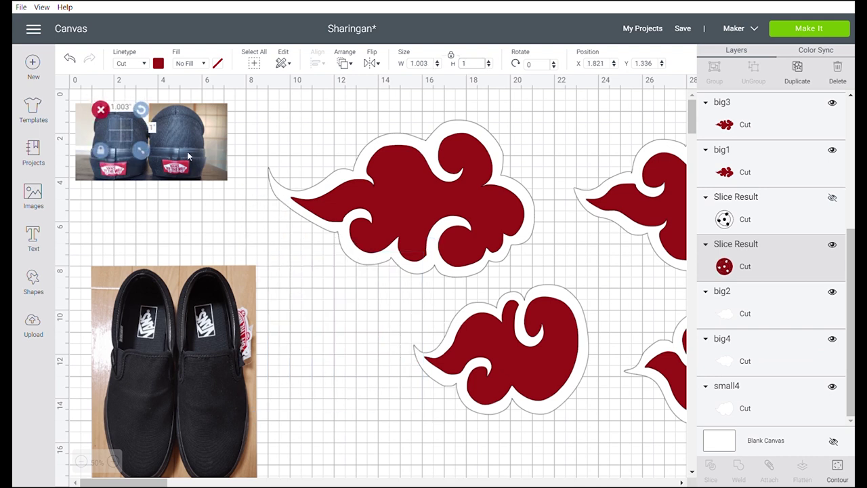
- Send the shoe-back photo behind the Sharingan and fine-tune the circle onto the heel
right_click(189, 155)
left_click(234, 299)
left_click(117, 135)
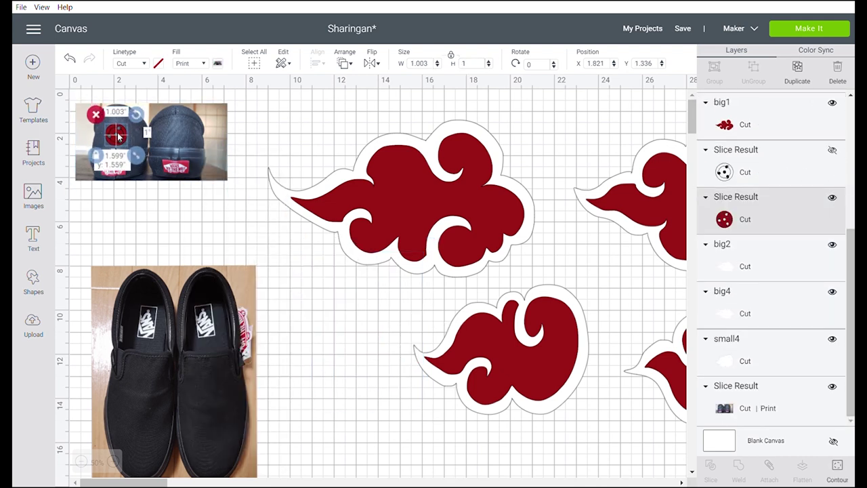
left_click(112, 466)
left_click_drag(169, 179, 166, 177)
scroll(194, 194, "up", 1)
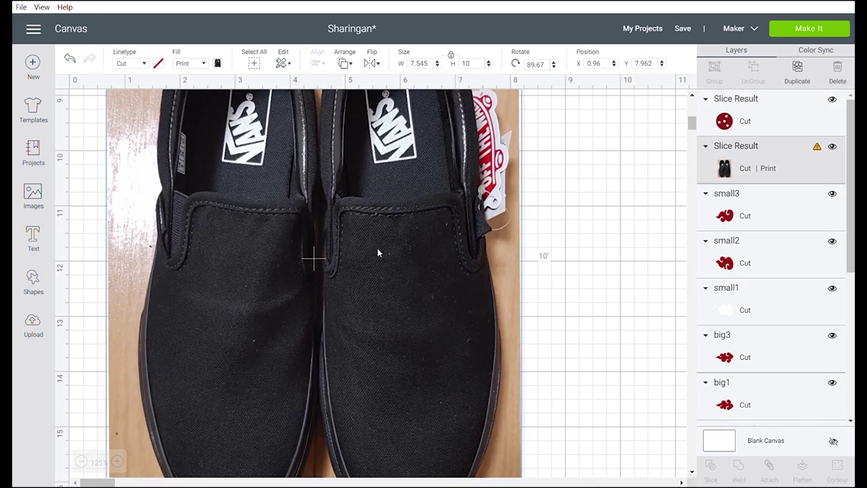
- Select all four clouds and scale them down together to 4.165 × 2.38 in
left_click(81, 462)
left_click(82, 462)
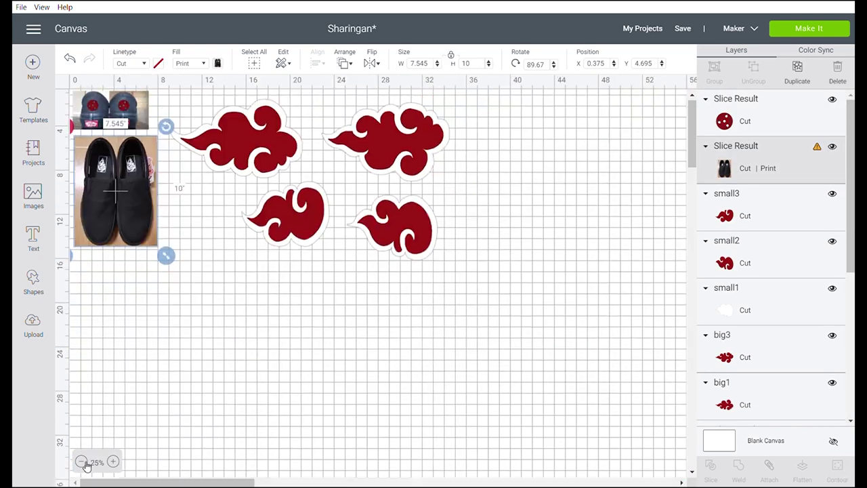
left_click_drag(483, 302, 207, 97)
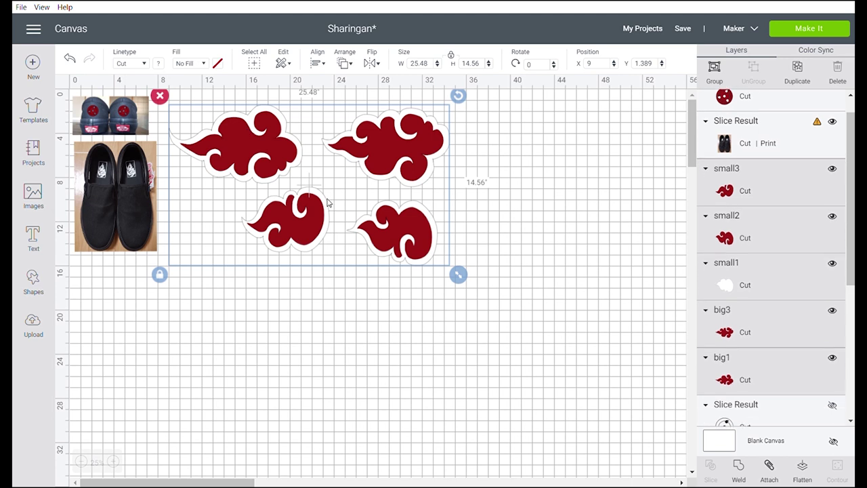
left_click_drag(458, 274, 242, 152)
scroll(242, 152, "up", 2)
- Bring the clouds to the front of the shoe photo and position them beside it
left_click_drag(448, 227, 381, 394)
right_click(380, 394)
left_click(433, 266)
left_click_drag(456, 400, 396, 406)
scroll(427, 286, "down", 2)
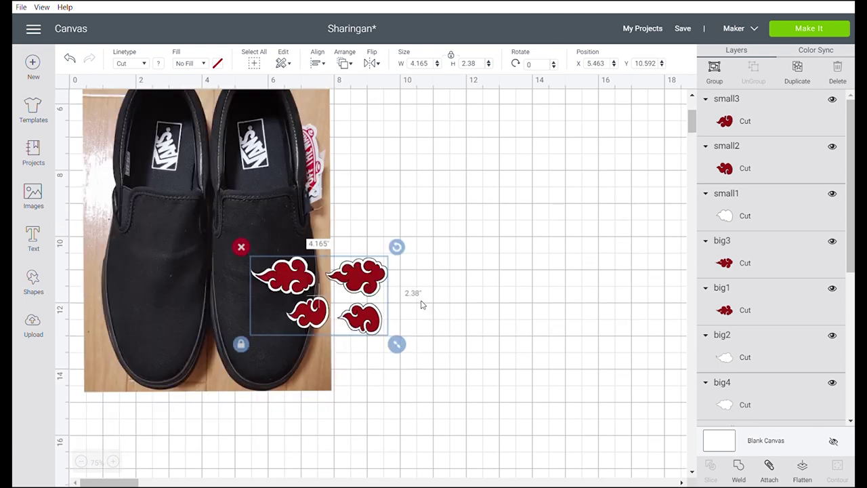
left_click_drag(325, 326, 453, 319)
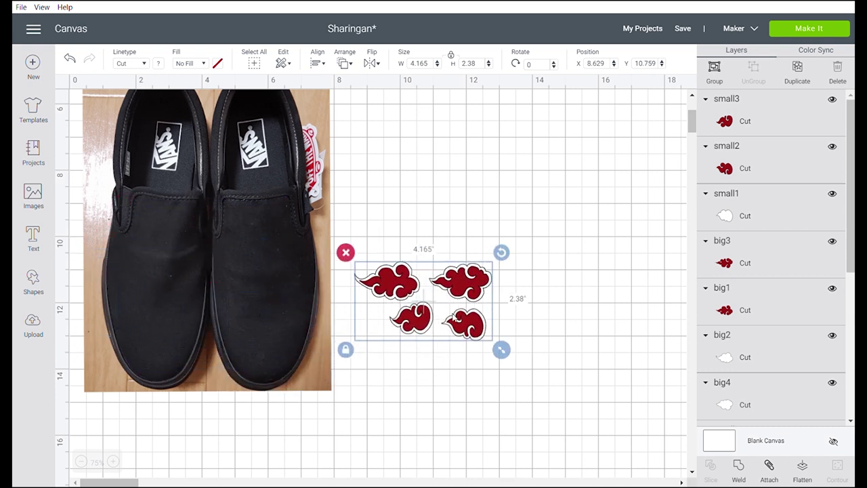
- Arrange a big cloud and pasted small cloud copies across the left shoe
left_click(562, 370)
left_click_drag(384, 290, 166, 295)
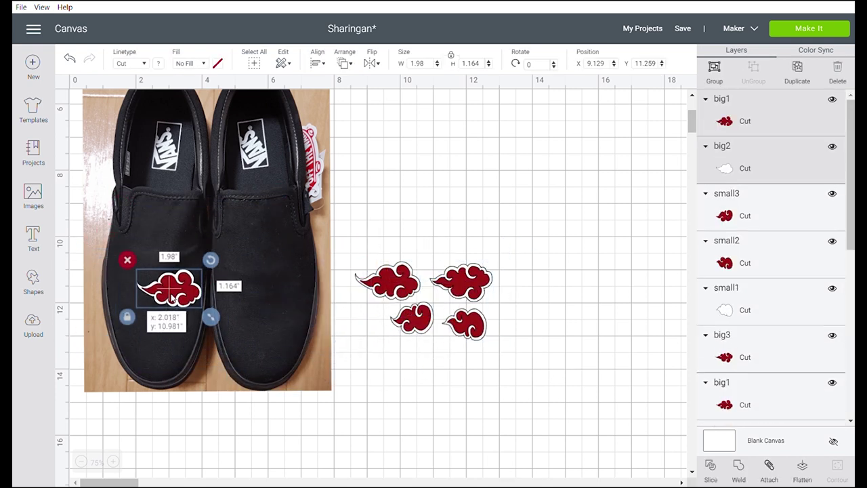
left_click_drag(412, 320, 130, 245)
left_click(513, 294)
key("ctrl+z")
key("ctrl+v")
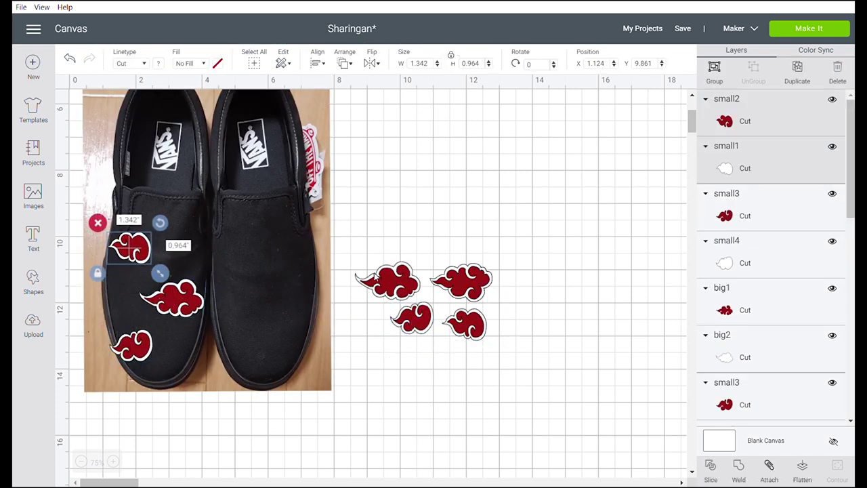
left_click_drag(461, 282, 182, 220)
left_click(307, 332)
key("ctrl+v")
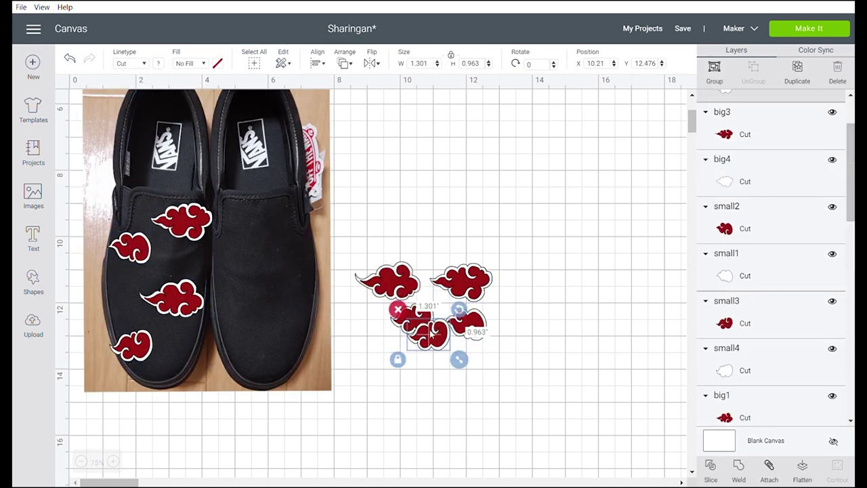
left_click_drag(425, 330, 534, 279)
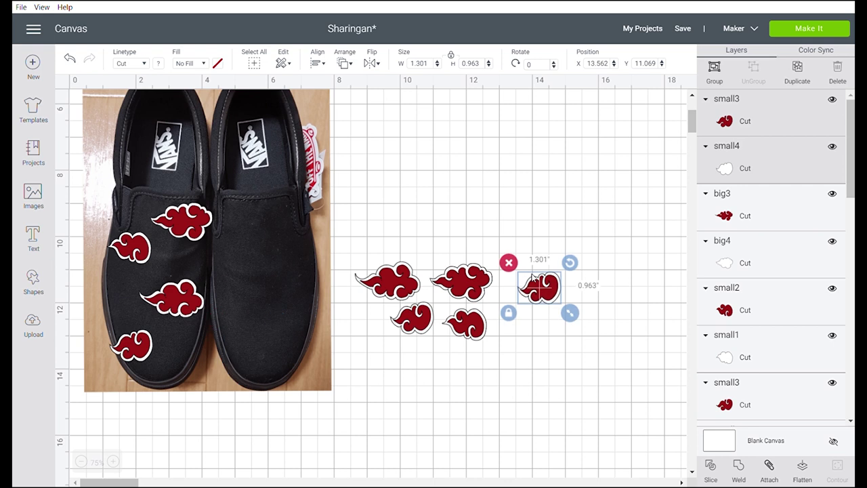
left_click_drag(139, 352, 137, 357)
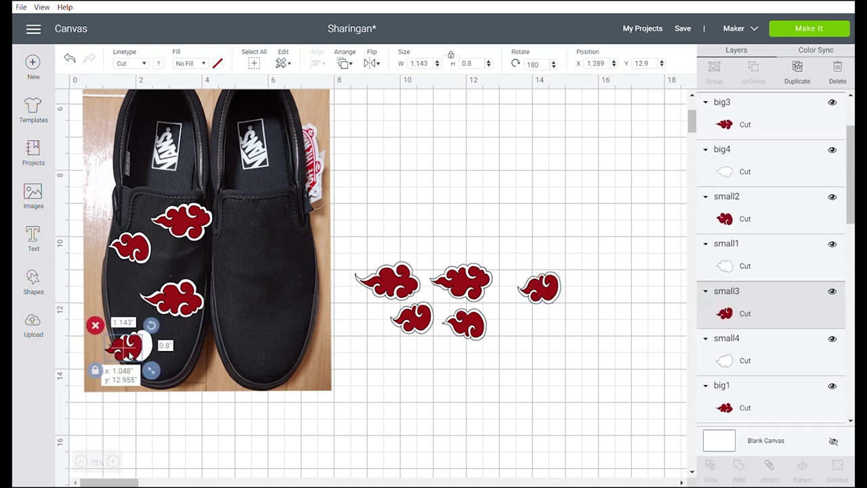
key("ctrl+v")
left_click_drag(131, 326, 149, 326)
- Paste more big and small cloud copies and arrange them on the right shoe
key("ctrl+v")
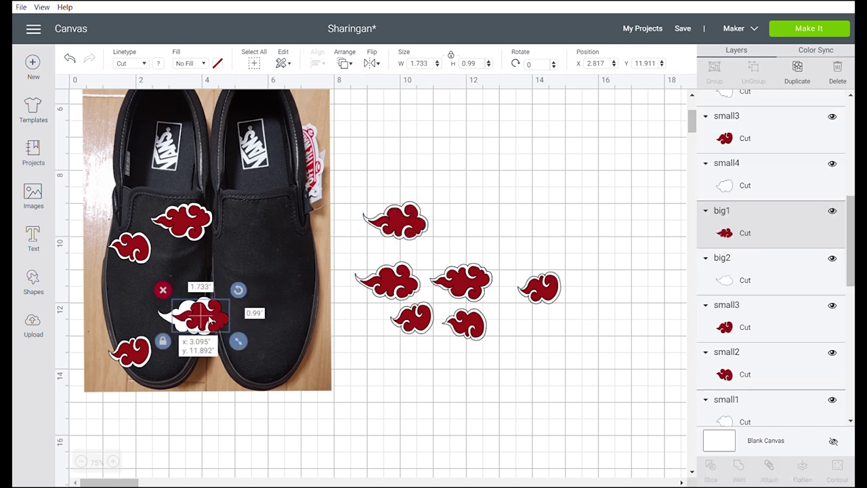
left_click_drag(220, 325, 293, 344)
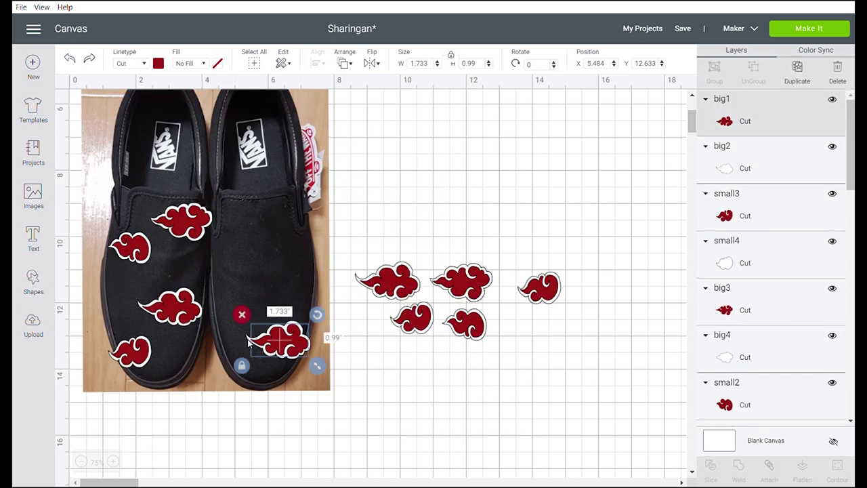
left_click_drag(540, 288, 291, 303)
key("ctrl+v")
left_click_drag(285, 248, 242, 265)
left_click_drag(131, 247, 122, 258)
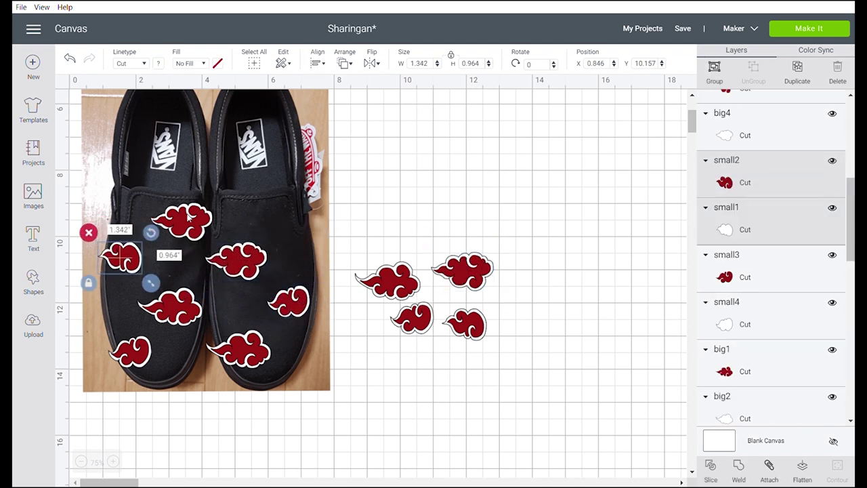
left_click(467, 324)
key("ctrl+c")
key("ctrl+v")
left_click_drag(480, 339, 283, 222)
left_click_drag(123, 256, 120, 265)
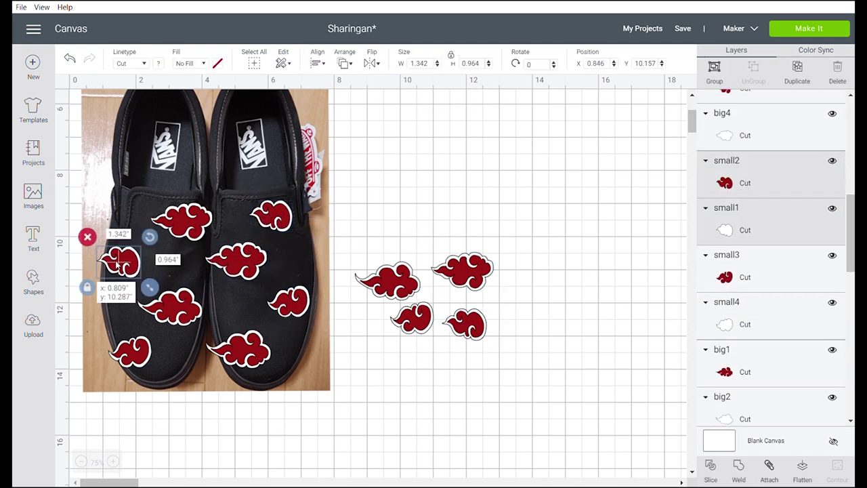
key("ctrl+z")
key("ctrl+z")
key("ctrl+z")
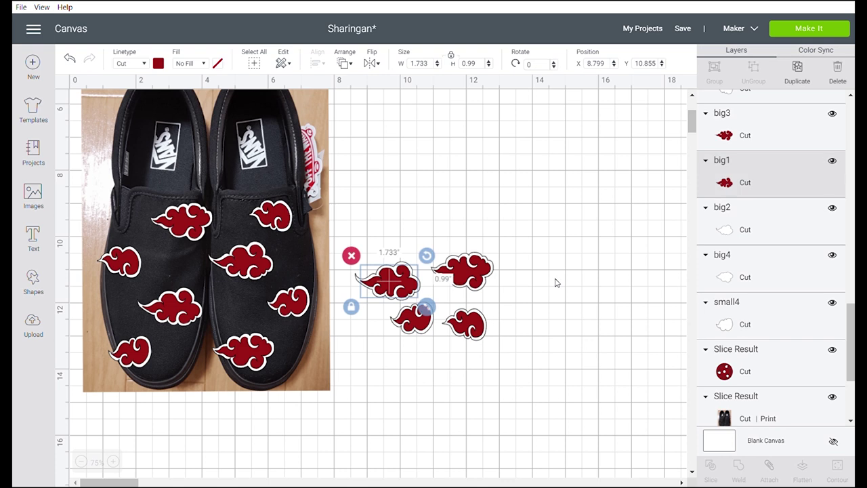
- Delete the four spare clouds left on the grid beside the photo
key("ctrl+s")
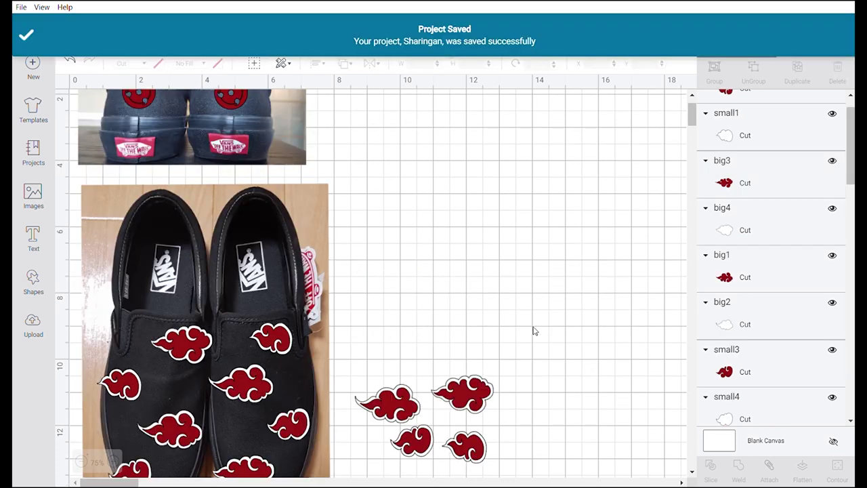
left_click_drag(518, 455, 379, 365)
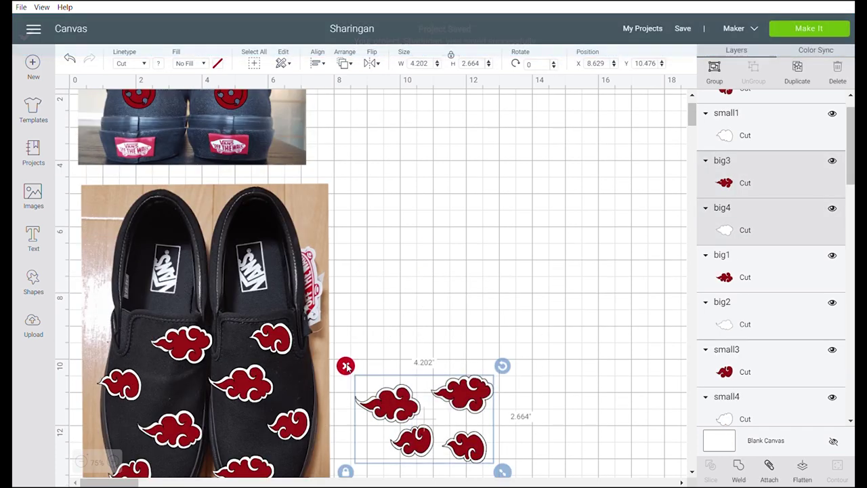
key("Delete")
- Save the mockup as a new project named 'Akatsuki Shoes'
left_click(697, 56)
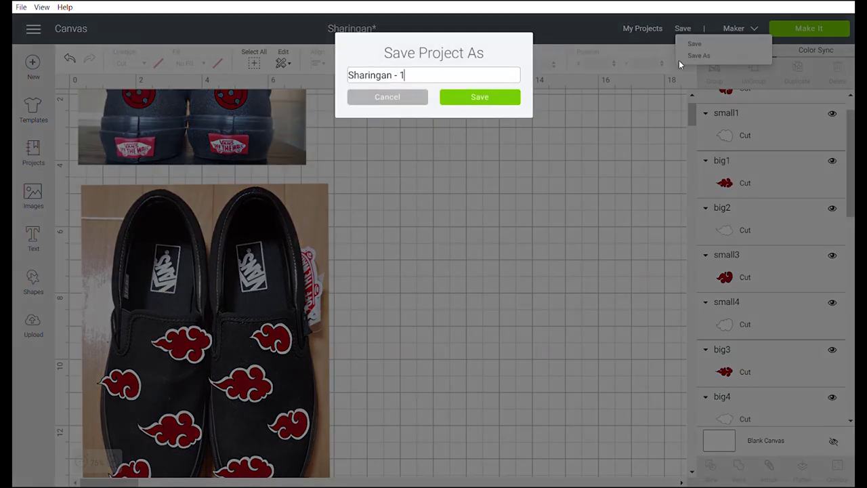
type("Aal")
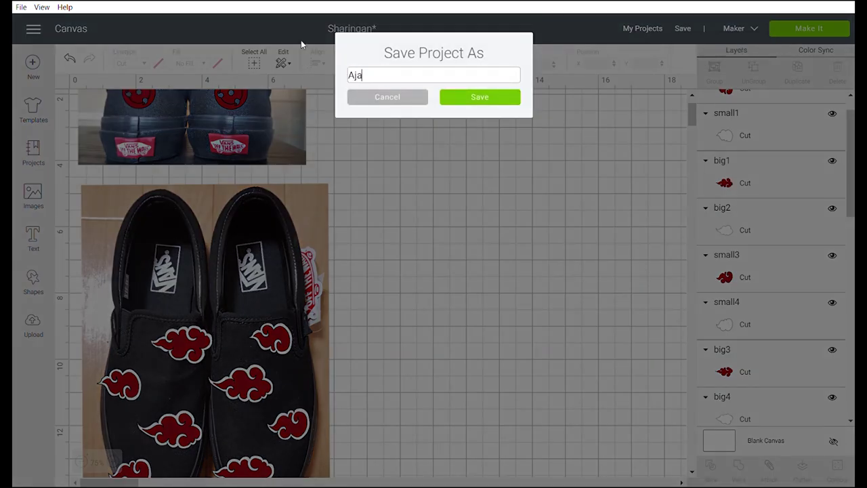
key("BackSpace")
key("BackSpace")
type("katsuki Shoes")
left_click(516, 105)
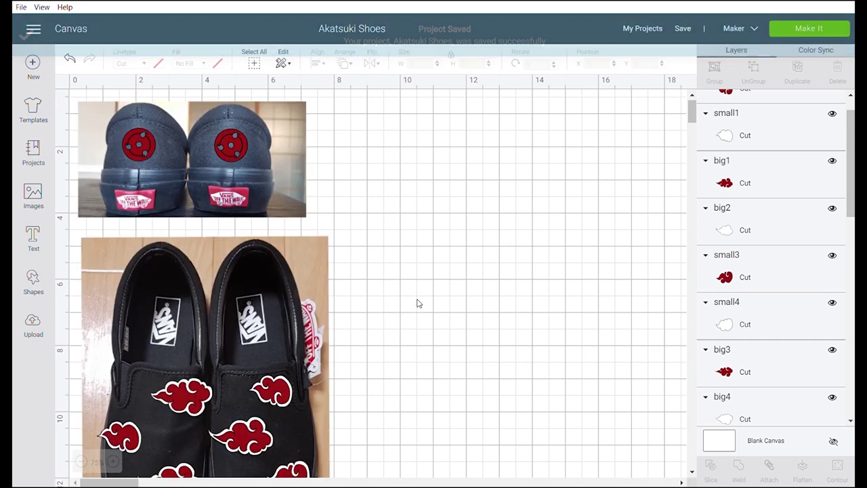
scroll(417, 303, "down", 4)
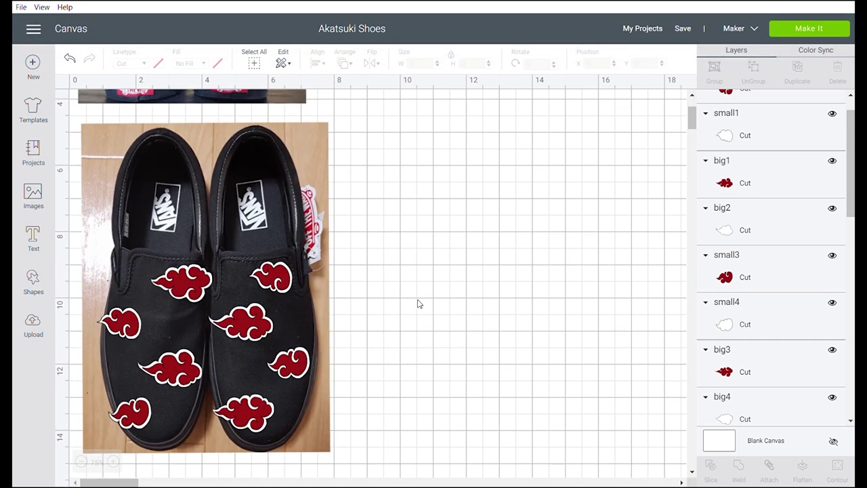